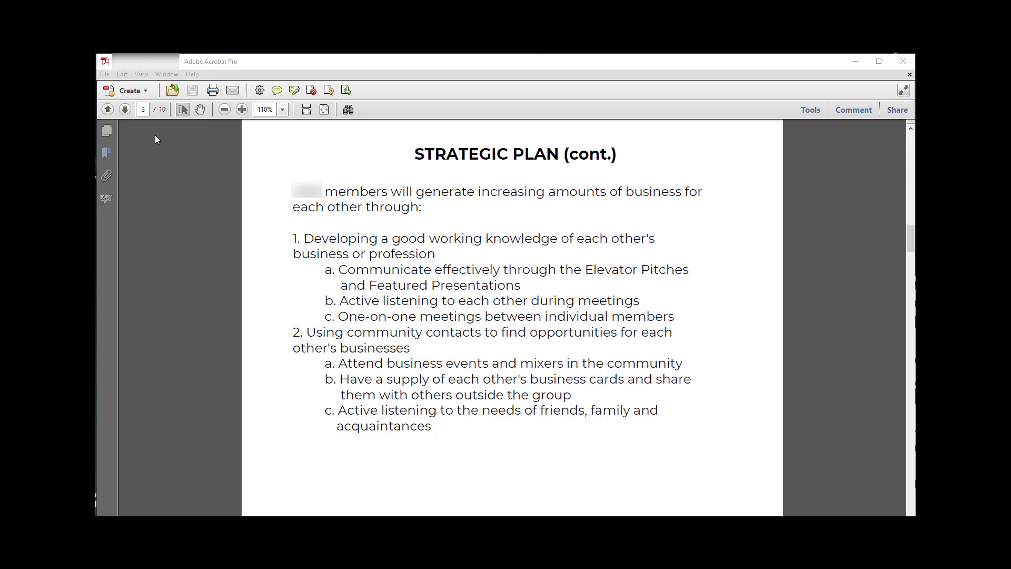
- Retype 'to' in item c so its wording is unchanged, then start a new text box on page 3
{"action": "left_click", "coordinate": [814, 111]}
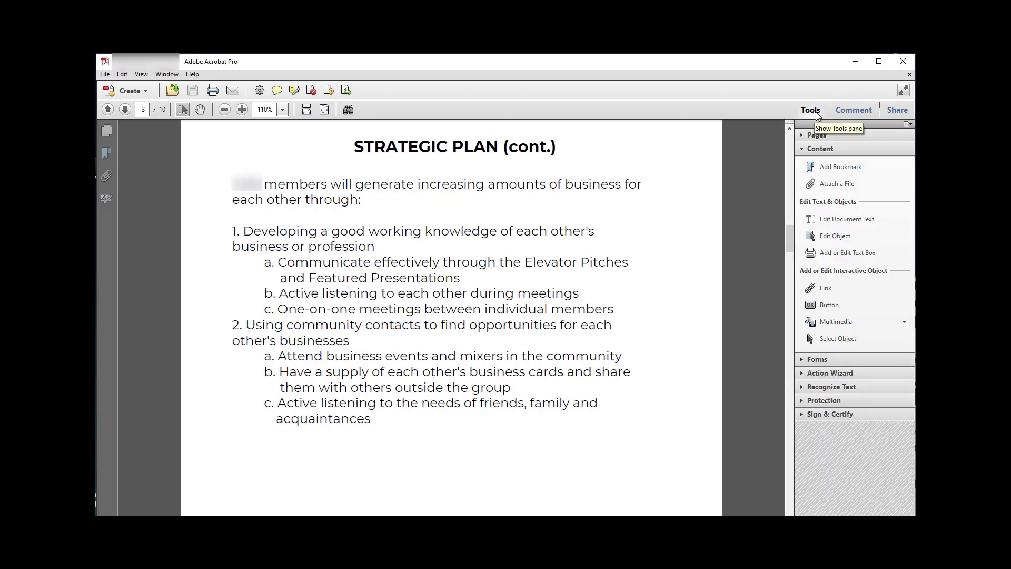
{"action": "left_click", "coordinate": [844, 223]}
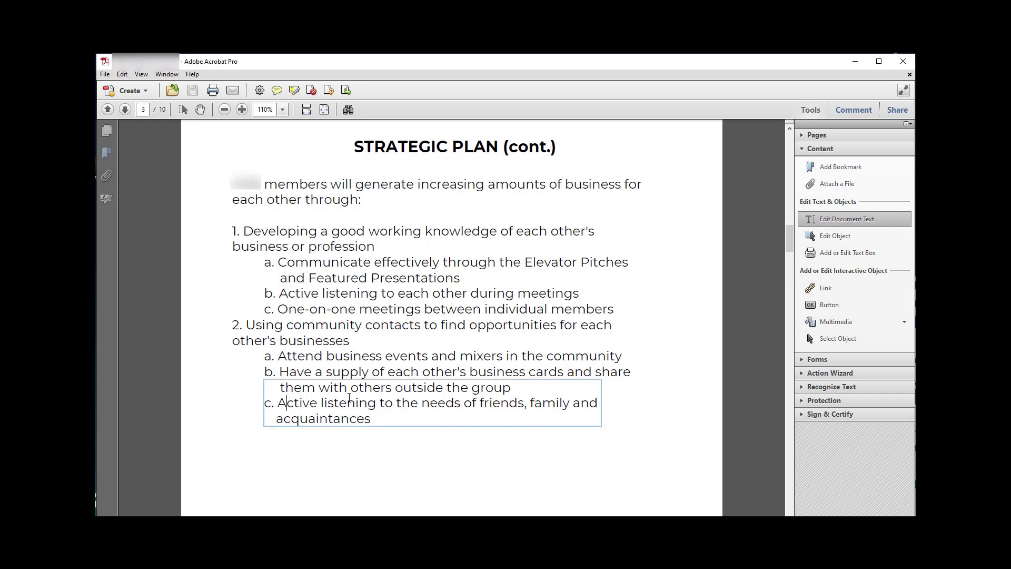
{"action": "double_click", "coordinate": [390, 412]}
{"action": "key", "text": "BackSpace"}
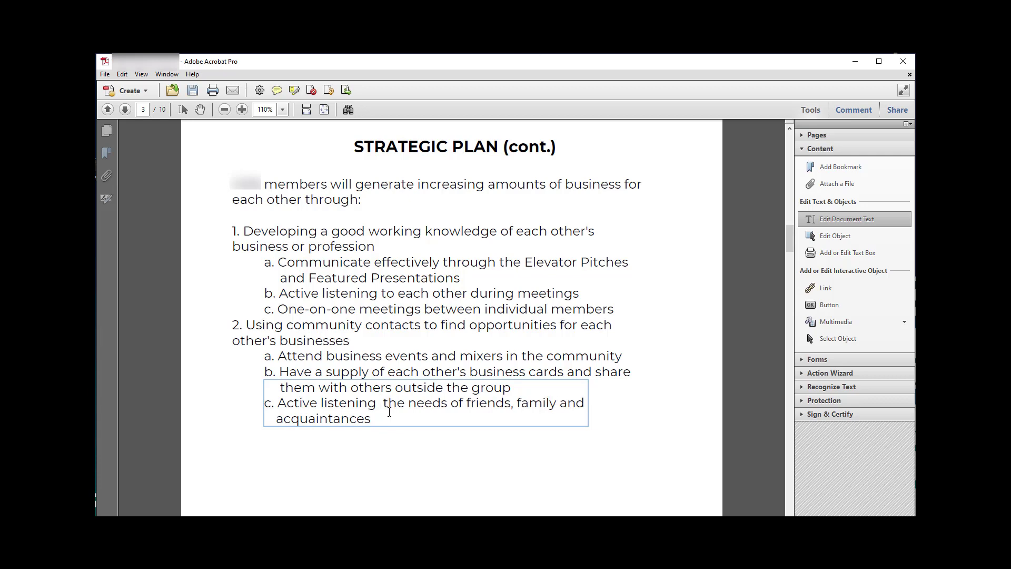
{"action": "type", "text": "to"}
{"action": "left_click", "coordinate": [390, 440]}
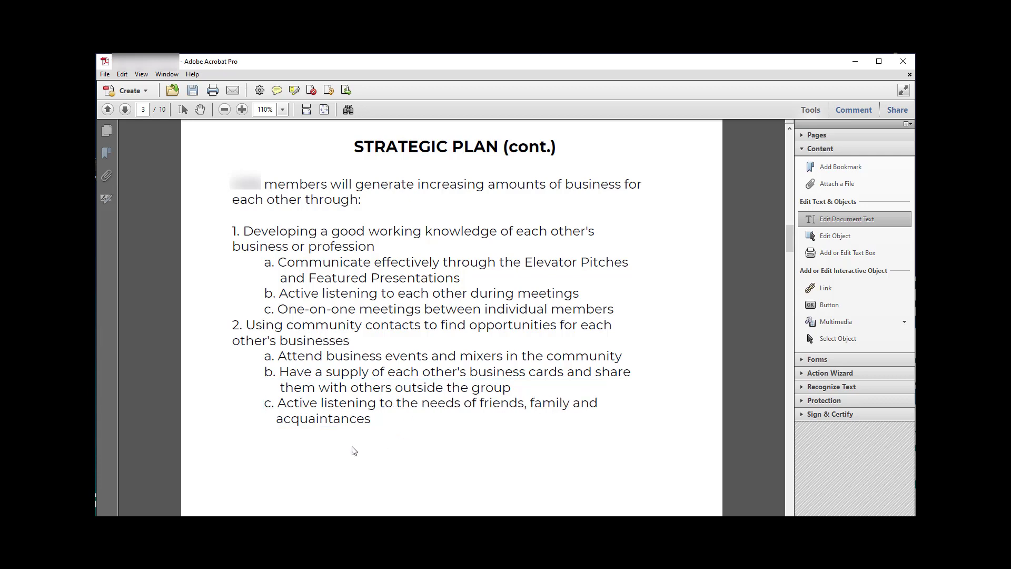
{"action": "left_click", "coordinate": [847, 255]}
{"action": "left_click", "coordinate": [319, 458]}
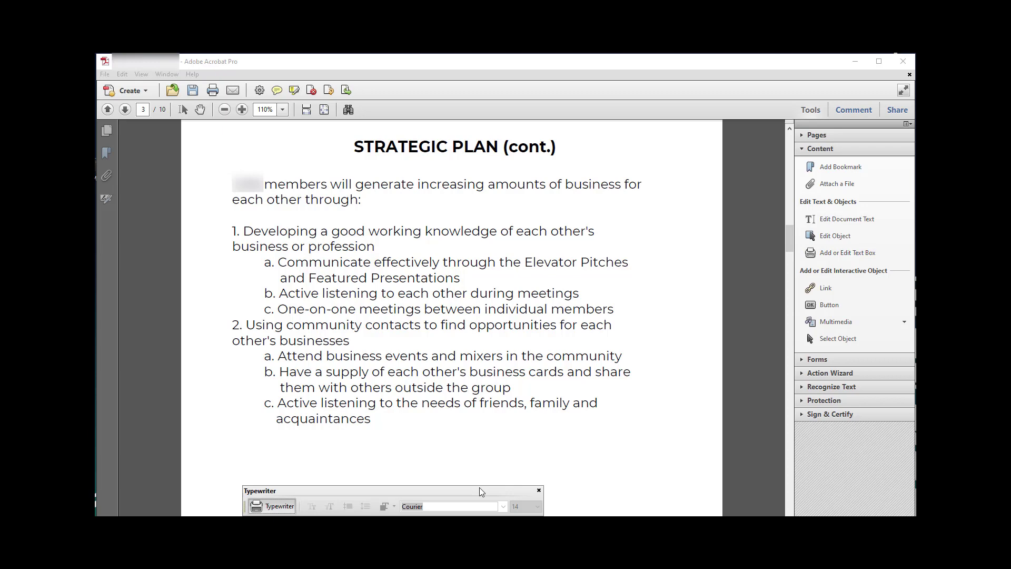
- Type the line '3. Does this font match?' below the list in Helvetica
{"action": "left_click", "coordinate": [240, 444]}
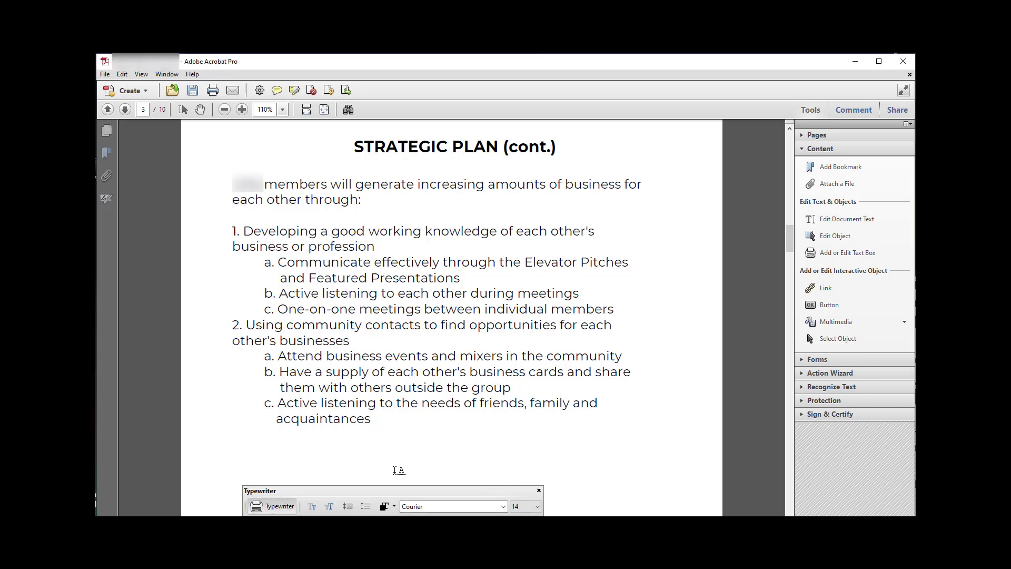
{"action": "type", "text": "3."}
{"action": "key", "text": "Home"}
{"action": "left_click", "coordinate": [421, 507]}
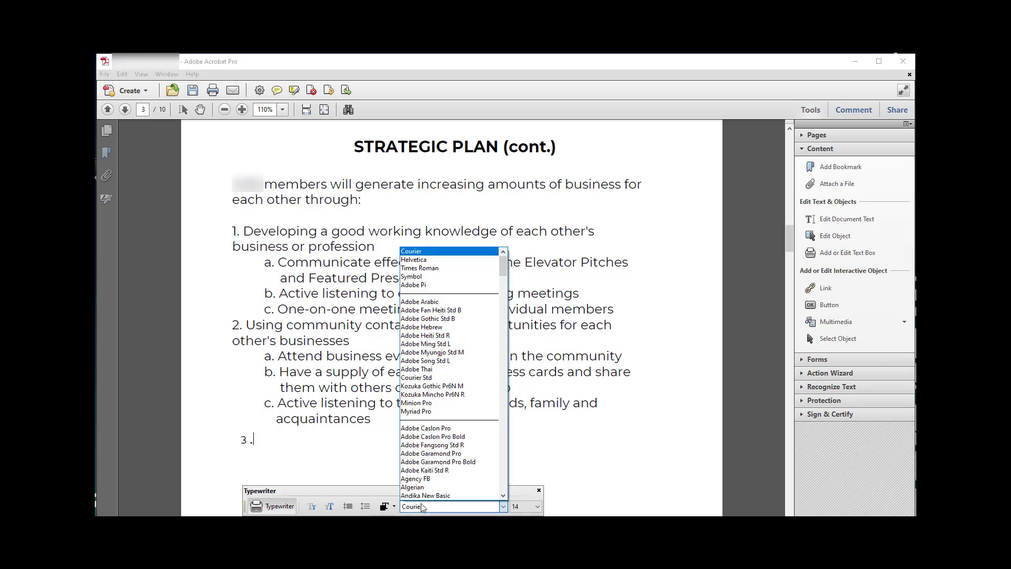
{"action": "left_click", "coordinate": [432, 260]}
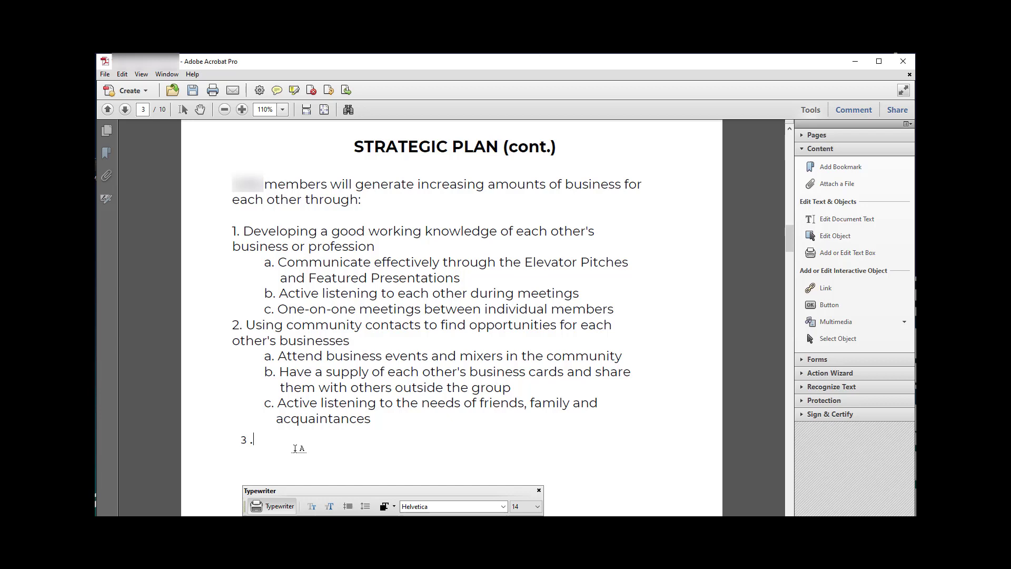
{"action": "type", "text": "Does this font match?"}
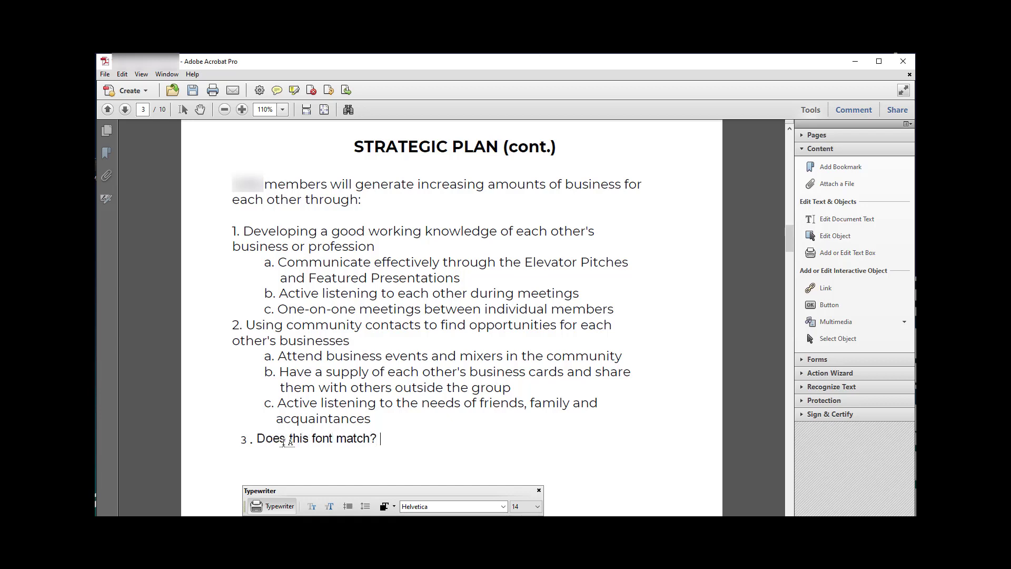
- Change the item 3 line's font to Cambria, then to Eras Light ITC
{"action": "left_click", "coordinate": [450, 505]}
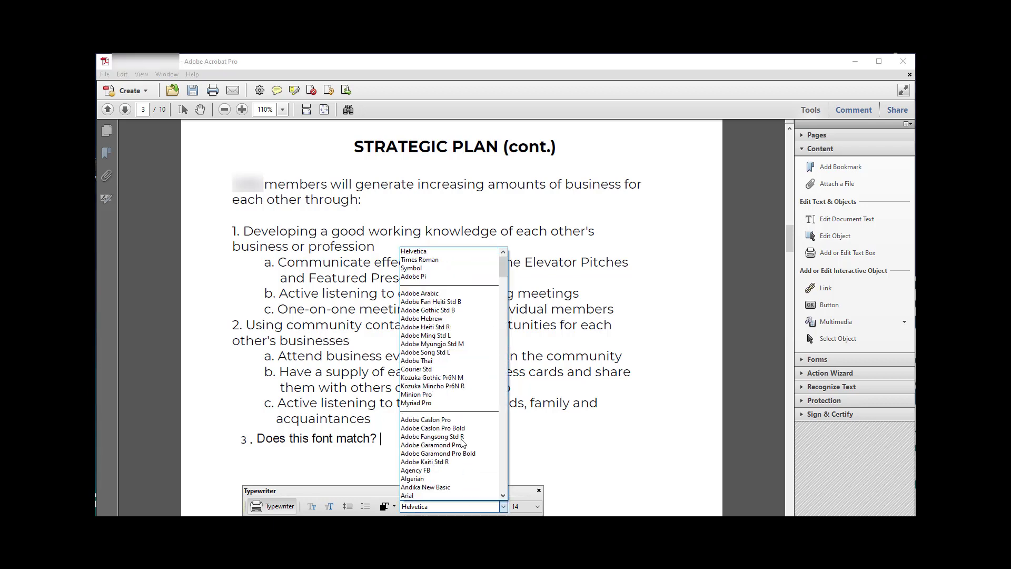
{"action": "scroll", "coordinate": [474, 454], "scroll_direction": "down", "scroll_amount": 8}
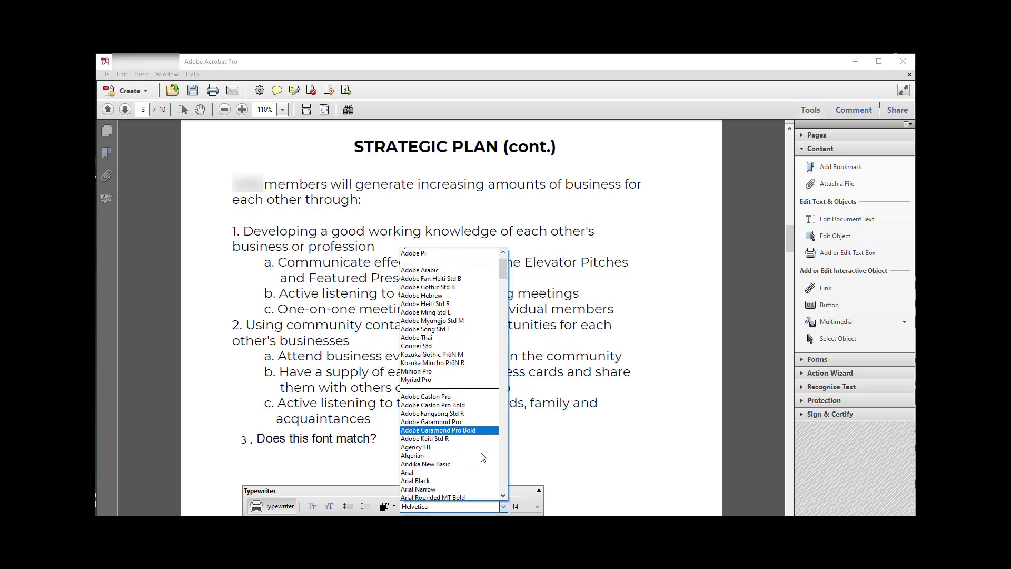
{"action": "scroll", "coordinate": [483, 457], "scroll_direction": "down", "scroll_amount": 5}
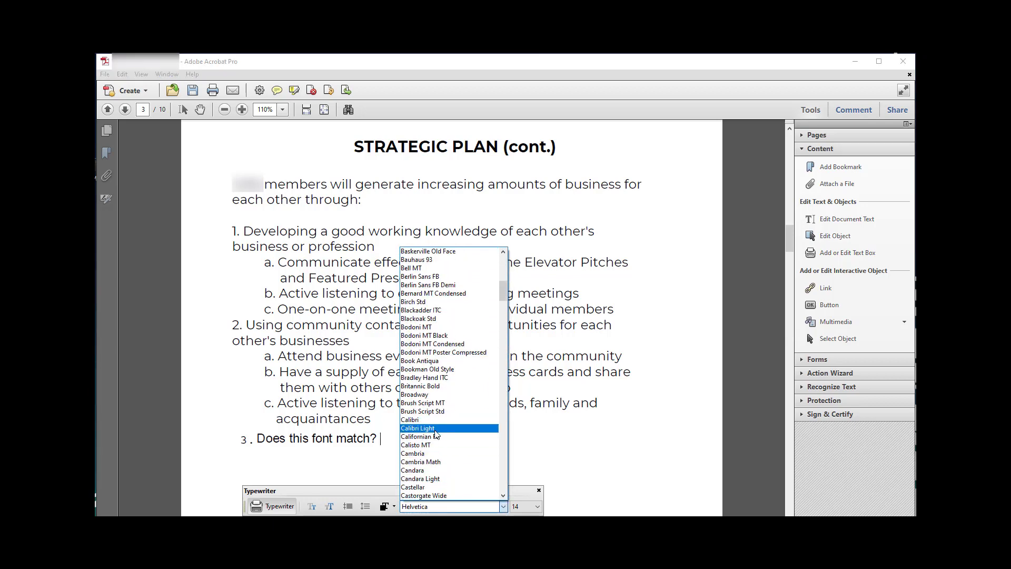
{"action": "left_click", "coordinate": [422, 454]}
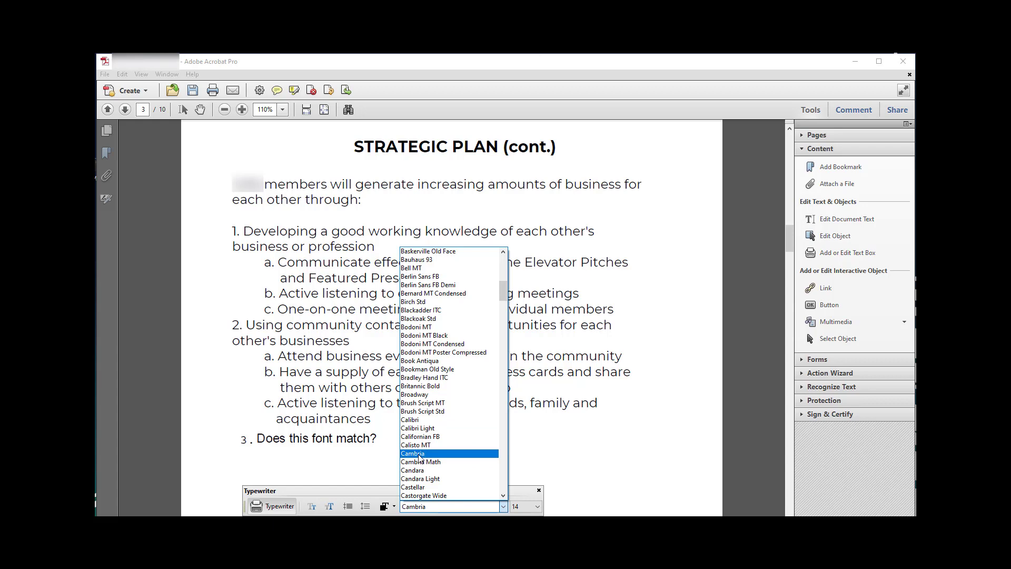
{"action": "left_click", "coordinate": [420, 454]}
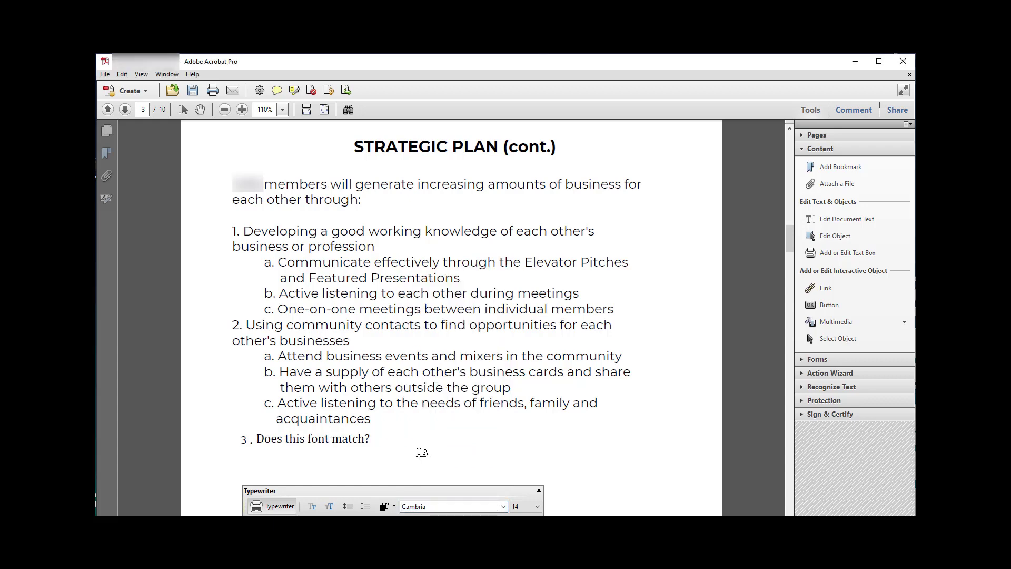
{"action": "left_click", "coordinate": [480, 508]}
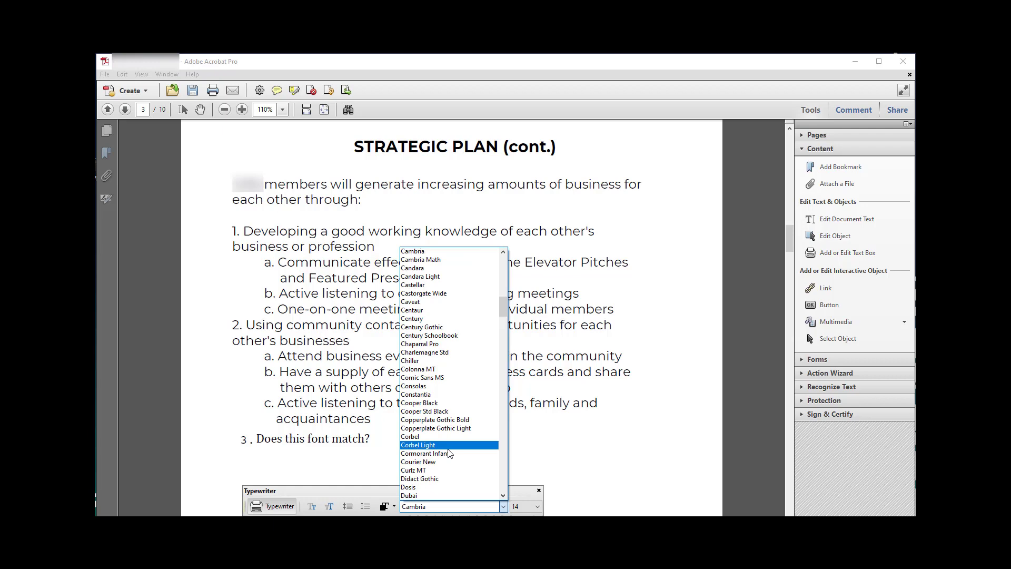
{"action": "scroll", "coordinate": [435, 463], "scroll_direction": "down", "scroll_amount": 1}
{"action": "scroll", "coordinate": [435, 463], "scroll_direction": "down", "scroll_amount": 4}
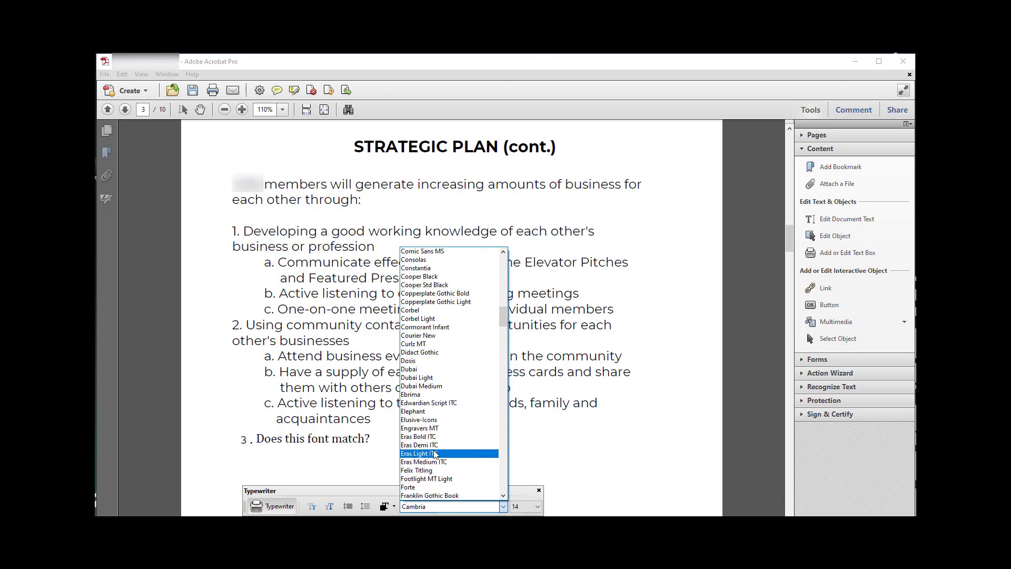
{"action": "left_click", "coordinate": [437, 454]}
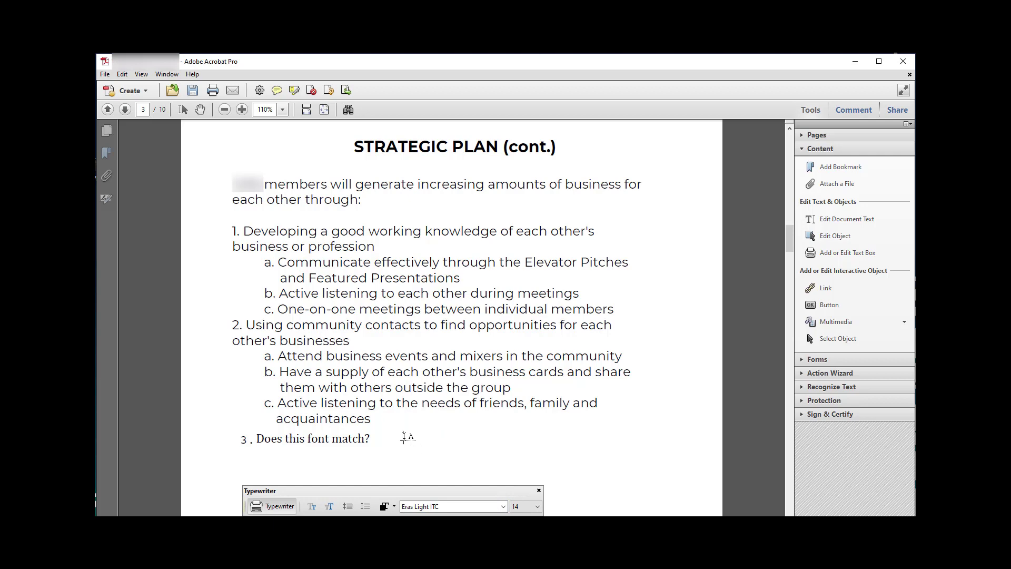
- Add the note 'Adding new information - but the document doesn't look right.' beside item 3
{"action": "left_click", "coordinate": [408, 436]}
{"action": "type", "text": "Adding new information - but the do"}
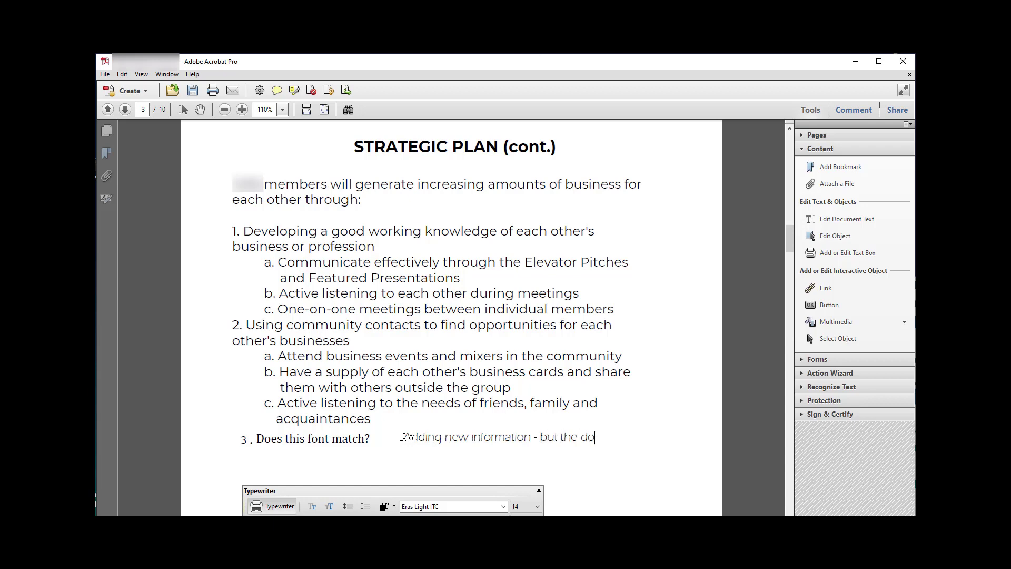
{"action": "type", "text": "cument doesn't look right."}
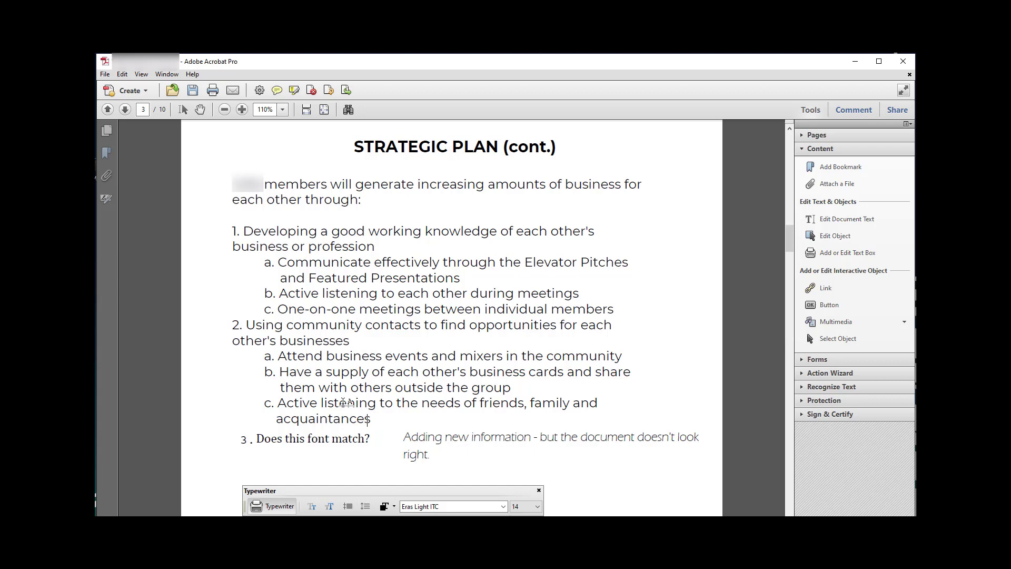
{"action": "left_click", "coordinate": [841, 238]}
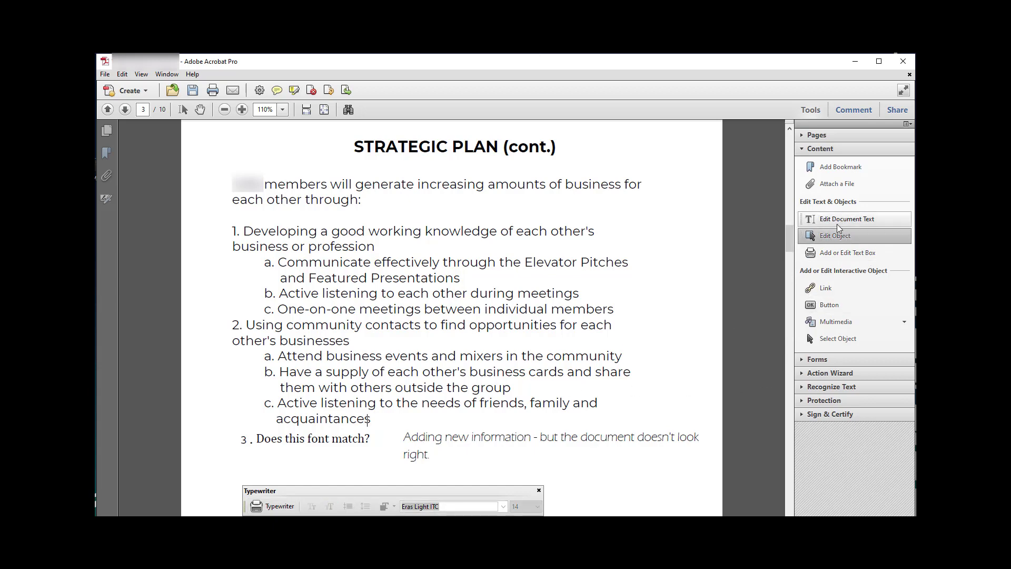
{"action": "left_click", "coordinate": [839, 224]}
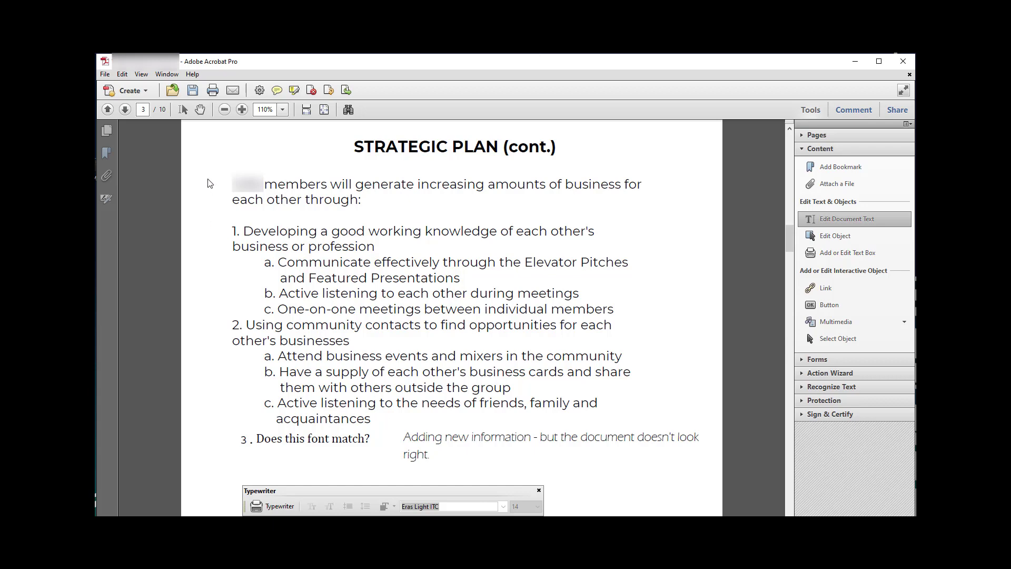
- Undo the text box change and save the PDF to the Desktop as Word file Handbook.2021.docx
{"action": "left_click", "coordinate": [122, 75]}
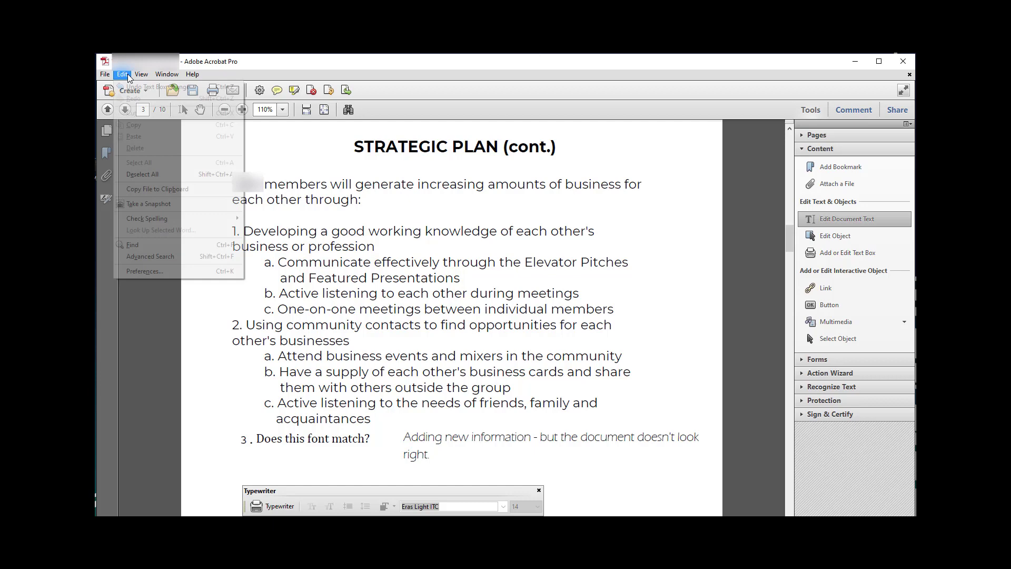
{"action": "left_click", "coordinate": [130, 88]}
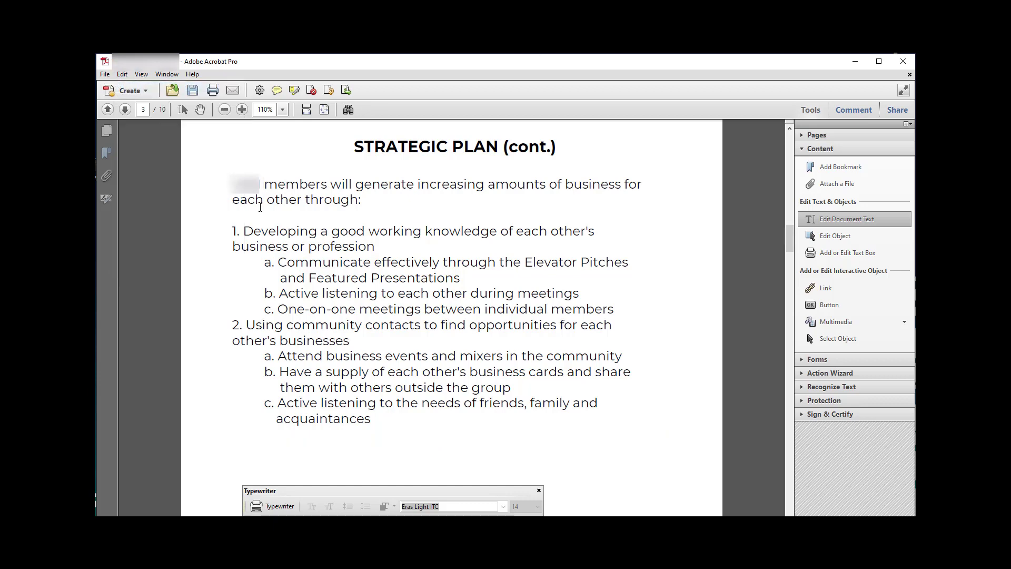
{"action": "left_click", "coordinate": [105, 74]}
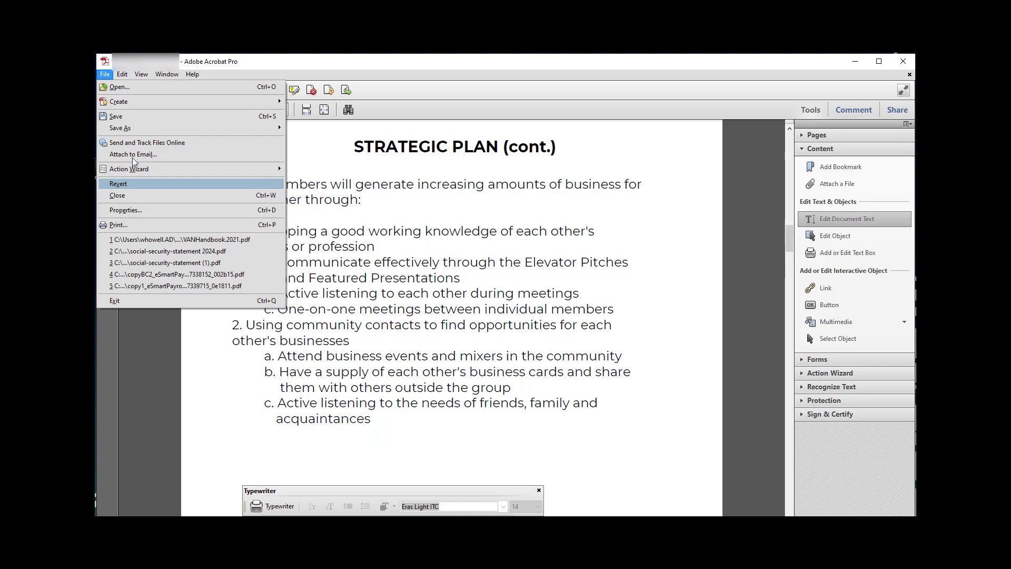
{"action": "mouse_move", "coordinate": [143, 130]}
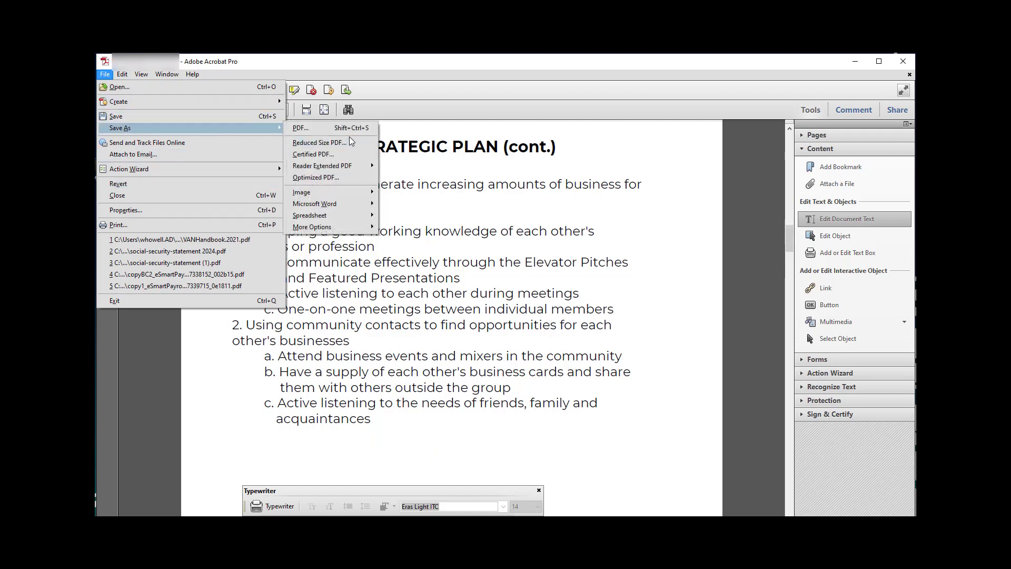
{"action": "mouse_move", "coordinate": [352, 200]}
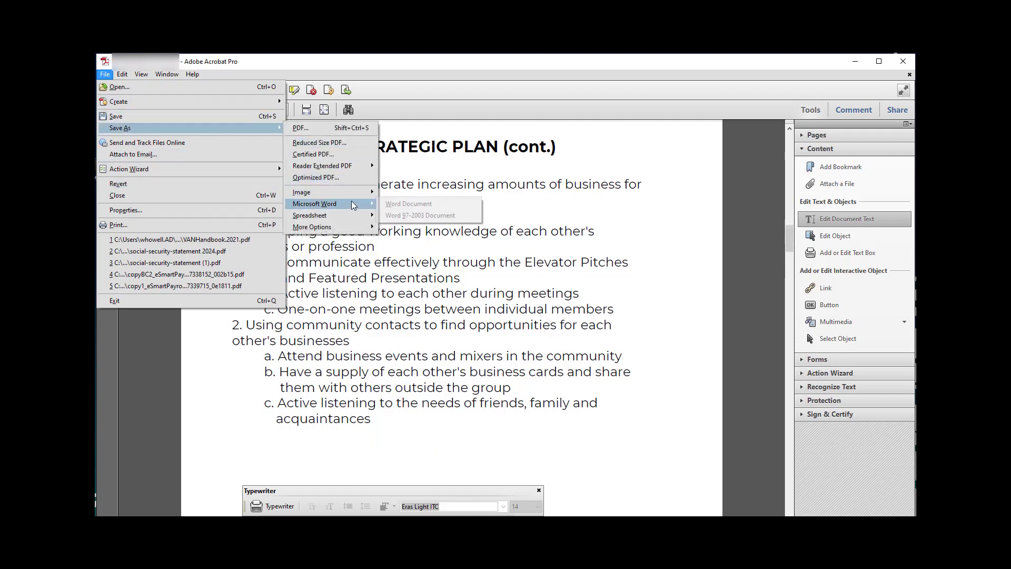
{"action": "left_click", "coordinate": [403, 205]}
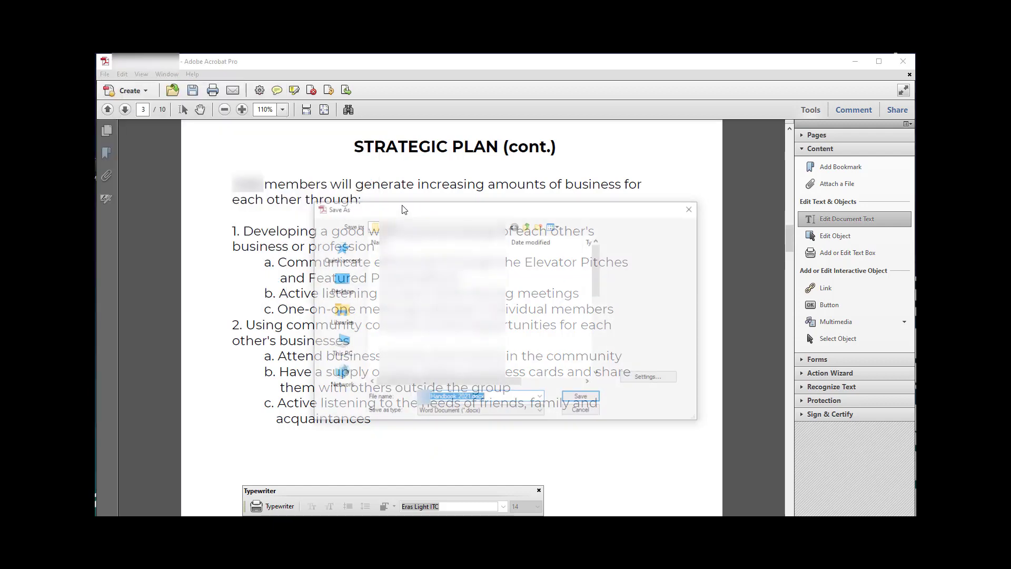
{"action": "left_click", "coordinate": [339, 287]}
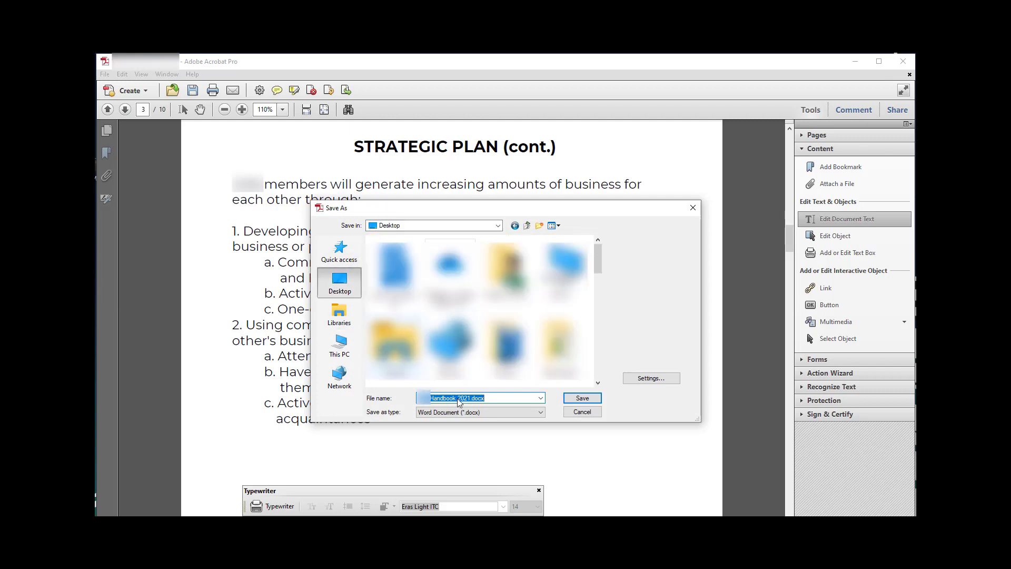
{"action": "left_click", "coordinate": [522, 398]}
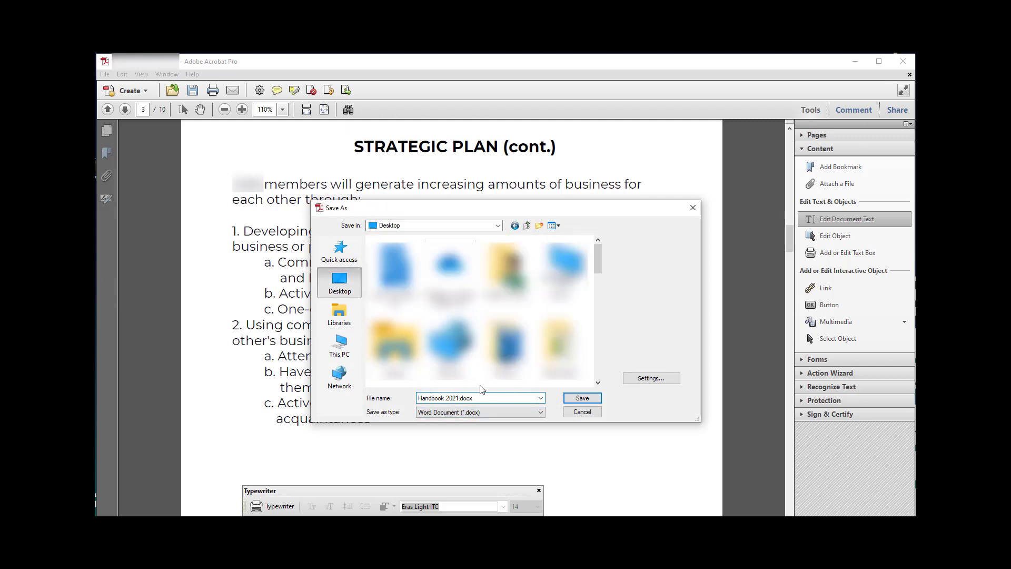
{"action": "left_click", "coordinate": [582, 398]}
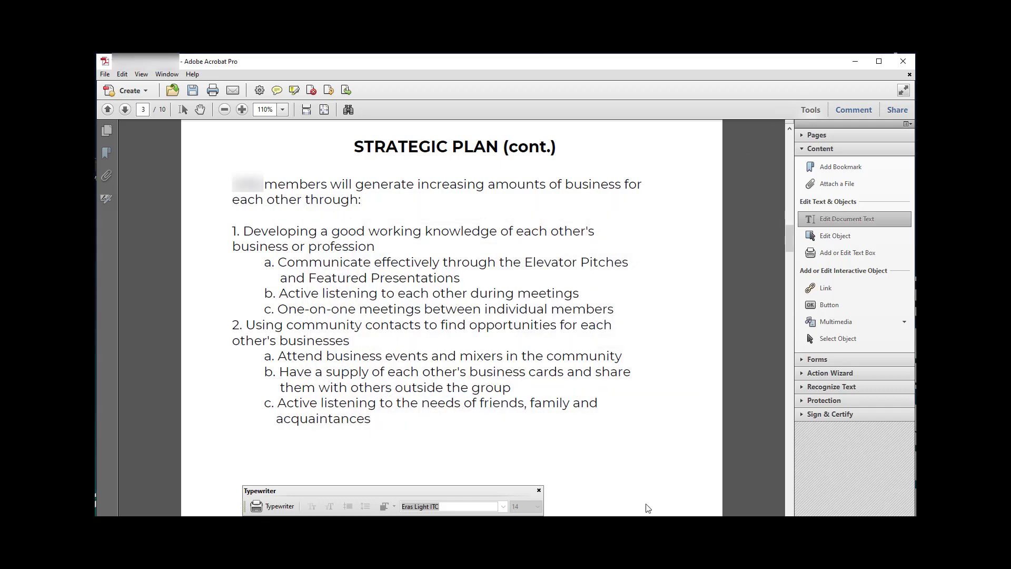
{"action": "left_click", "coordinate": [856, 61]}
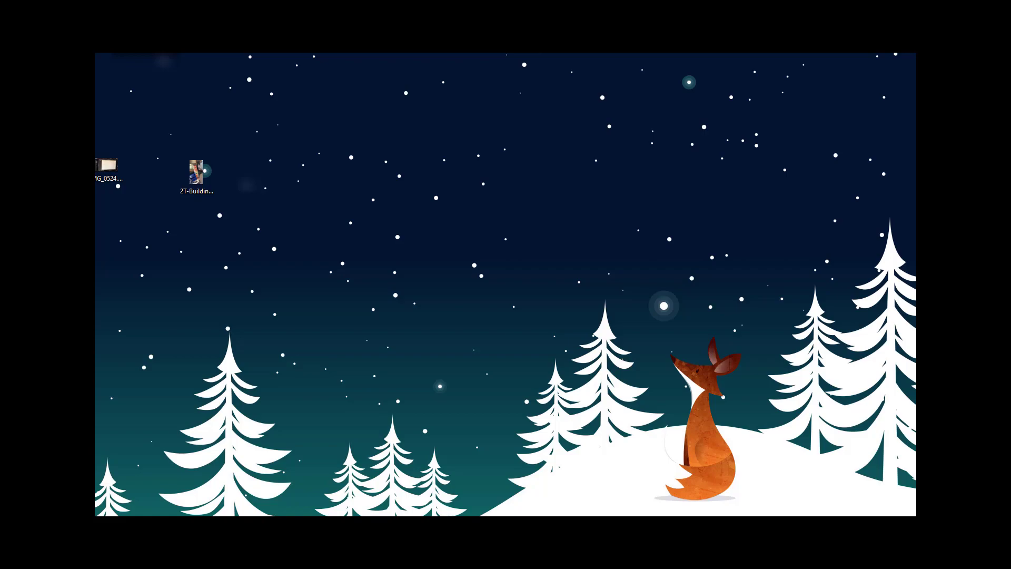
- In Handbook.2021.docx, add empty lines after 'acquaintances' and adjust the new line's left indent
{"action": "key", "text": "alt+Tab"}
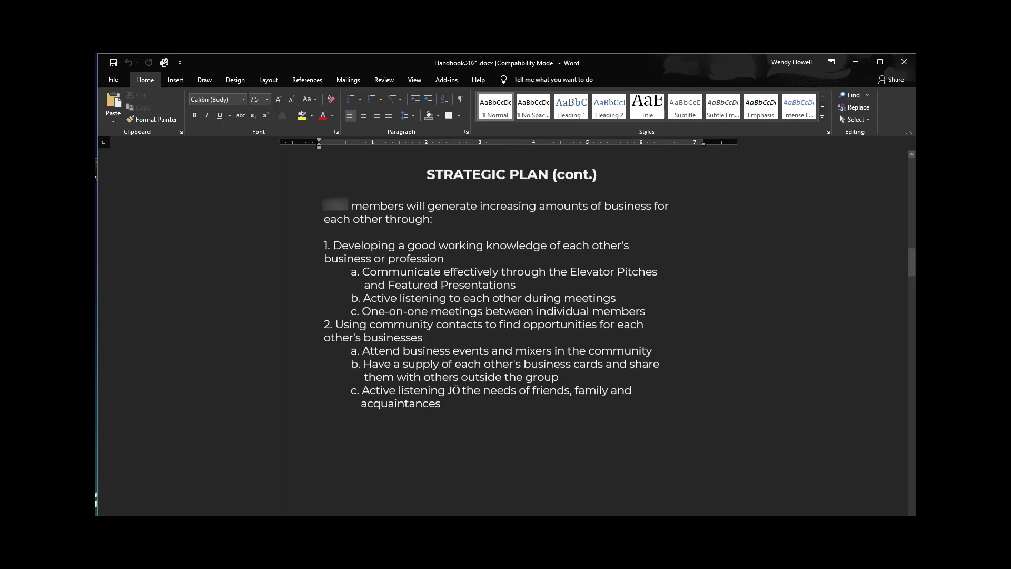
{"action": "left_click", "coordinate": [485, 410]}
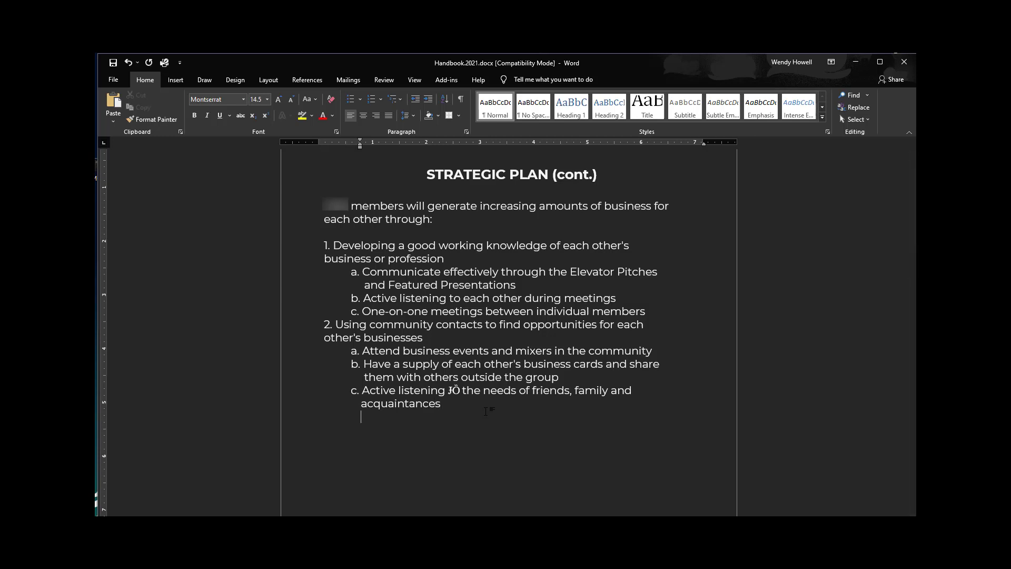
{"action": "key", "text": "Return"}
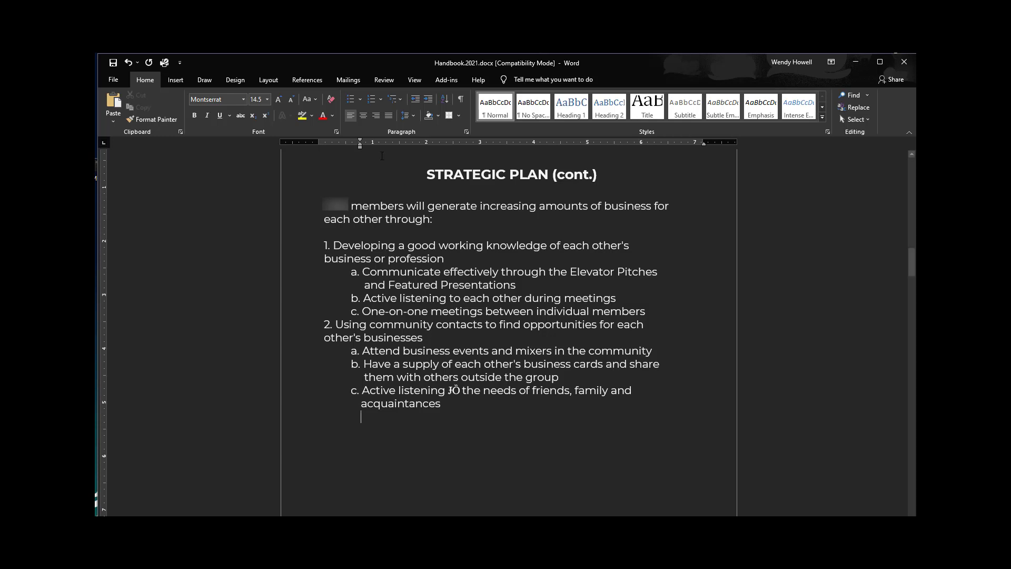
{"action": "key", "text": "Return"}
{"action": "left_click_drag", "start_coordinate": [358, 151], "coordinate": [319, 150]}
- Make the empty line a numbered item with its numbering value set to 3
{"action": "left_click", "coordinate": [372, 99]}
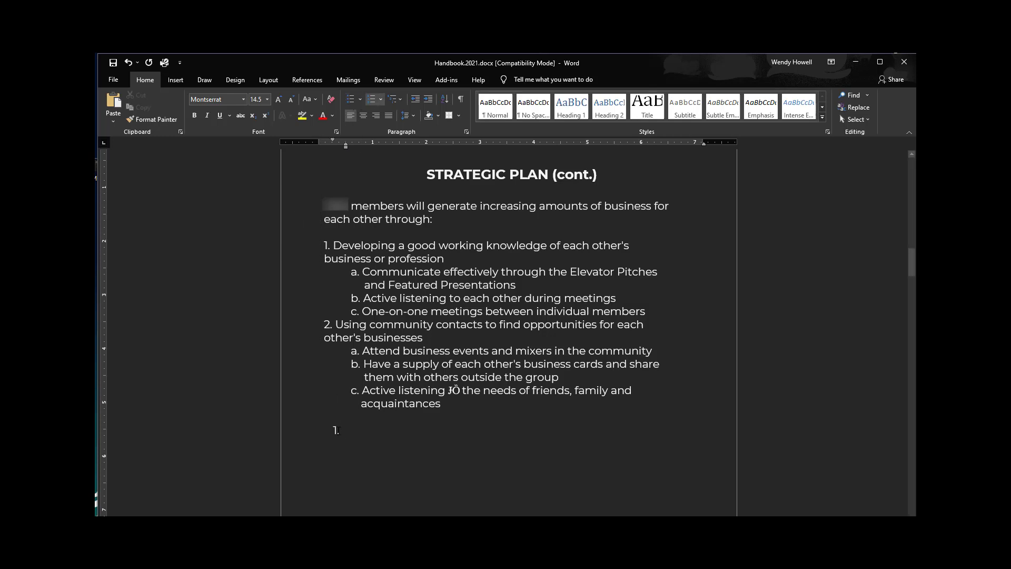
{"action": "right_click", "coordinate": [337, 431]}
{"action": "left_click", "coordinate": [391, 319]}
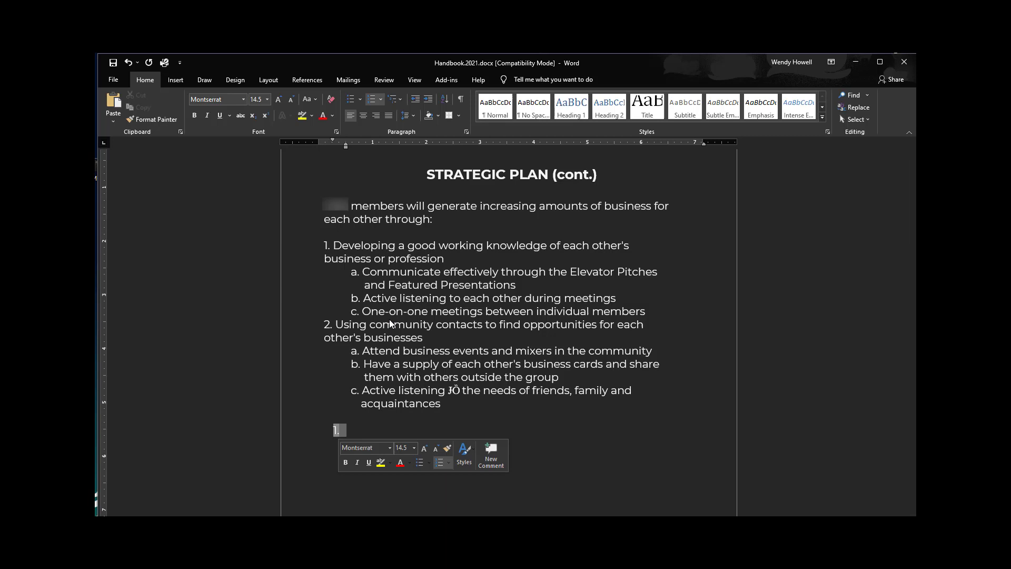
{"action": "right_click", "coordinate": [335, 430]}
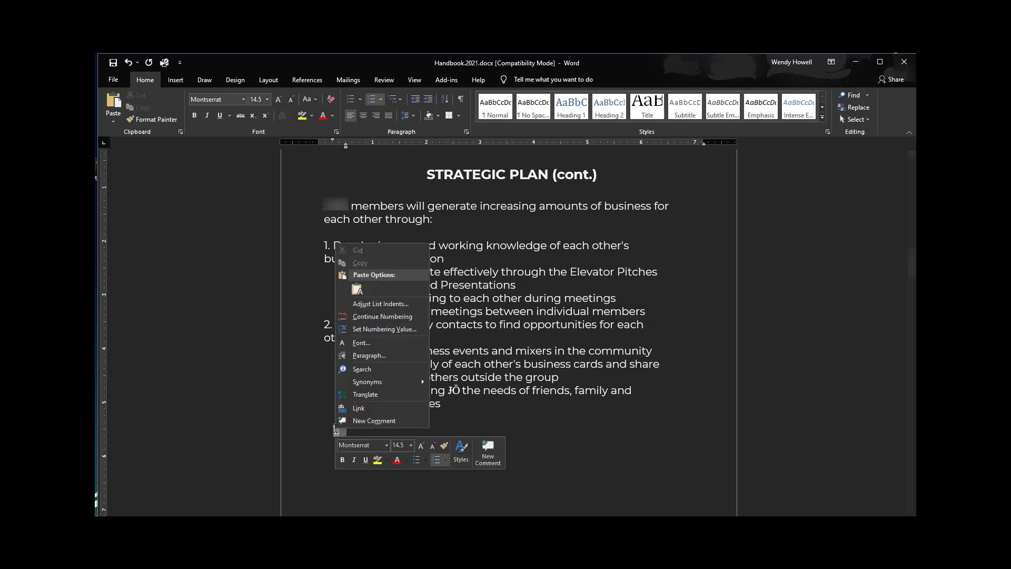
{"action": "left_click", "coordinate": [378, 332]}
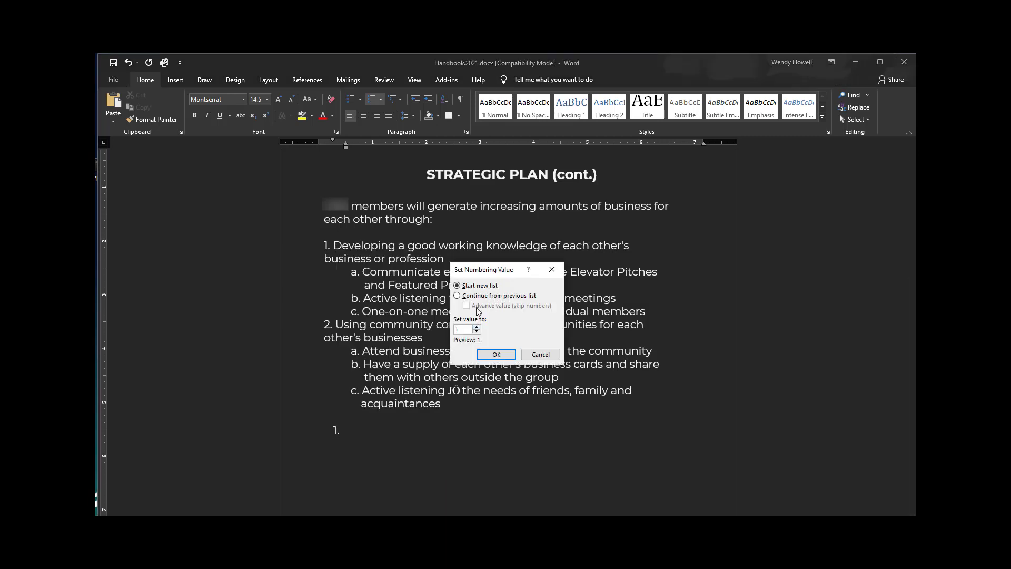
{"action": "left_click", "coordinate": [478, 326]}
{"action": "left_click", "coordinate": [477, 326]}
{"action": "left_click", "coordinate": [496, 354]}
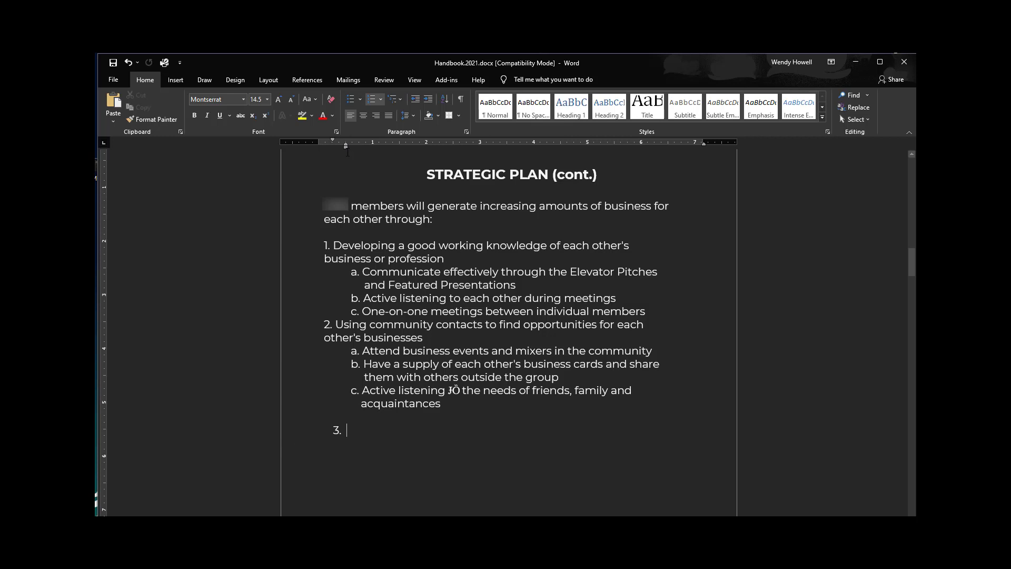
- Type 'New list item' as numbered item 3
{"action": "left_click_drag", "start_coordinate": [346, 147], "coordinate": [337, 148]}
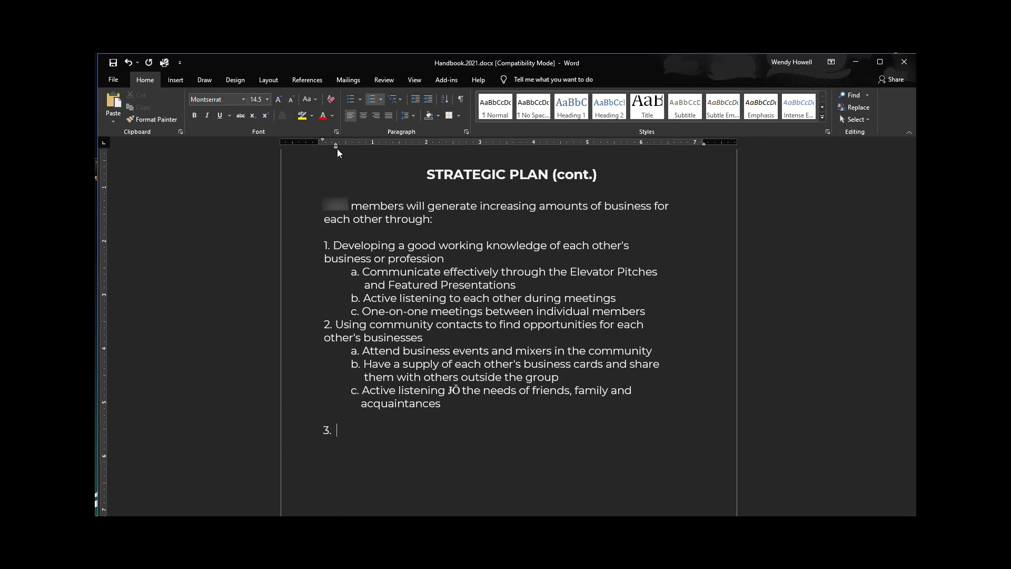
{"action": "type", "text": "cre"}
{"action": "key", "text": "BackSpace"}
{"action": "key", "text": "BackSpace"}
{"action": "key", "text": "BackSpace"}
{"action": "type", "text": "New list item"}
- Add sub-items a–d ('continuing my list', 'adding items', 'everything looks the same', 'on and on') and delete the blank line above
{"action": "key", "text": "Return"}
{"action": "key", "text": "Tab"}
{"action": "type", "text": "continuing "}
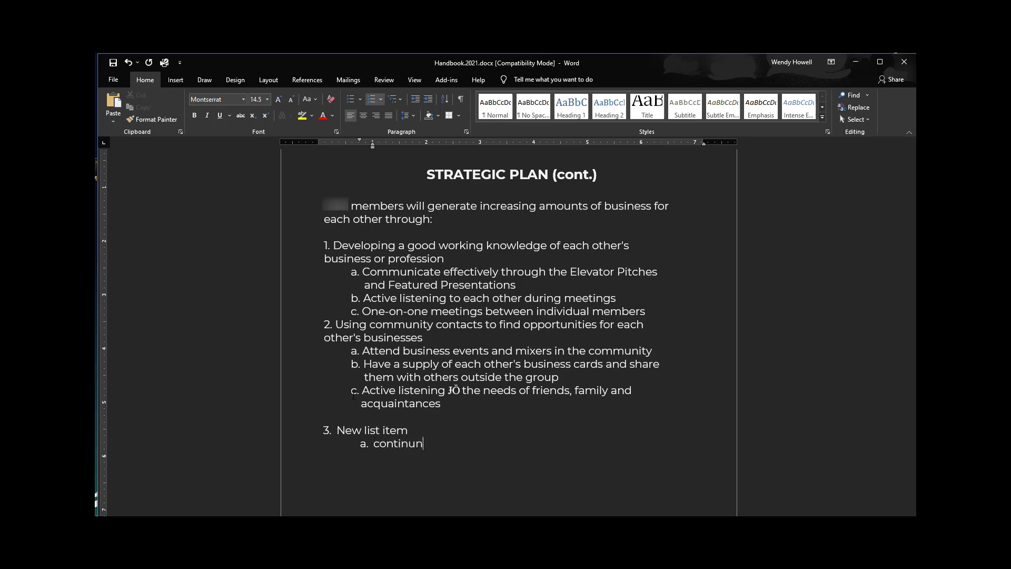
{"action": "type", "text": "my list"}
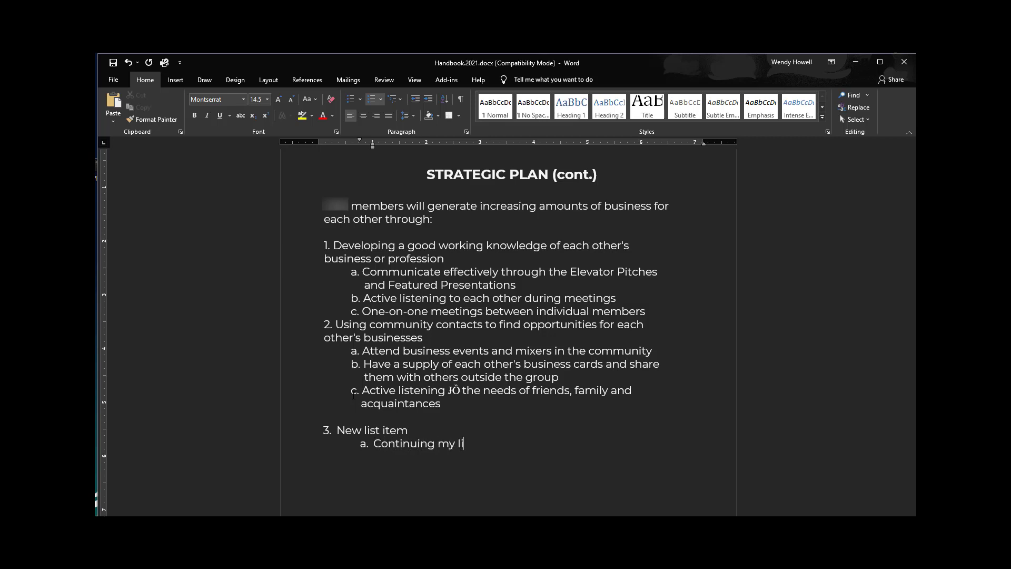
{"action": "key", "text": "Return"}
{"action": "type", "text": "adding items"}
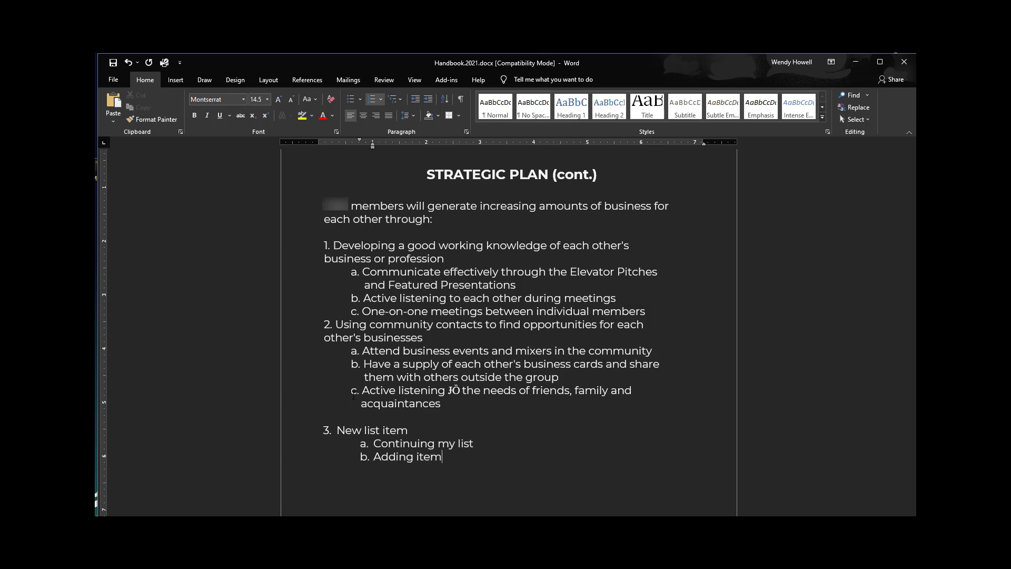
{"action": "key", "text": "Return"}
{"action": "type", "text": "everything looks the same"}
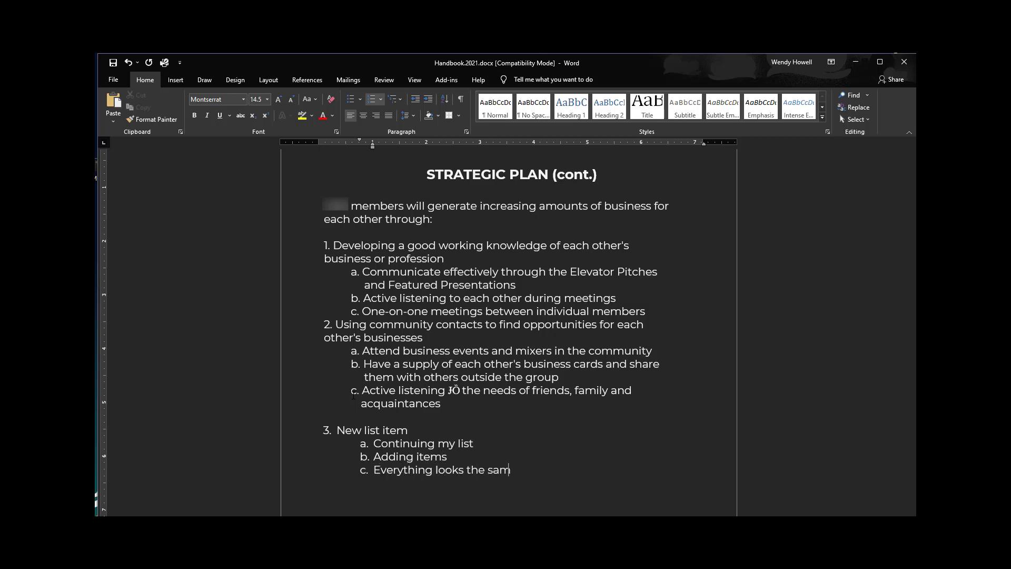
{"action": "key", "text": "Return"}
{"action": "type", "text": "on a nd on"}
{"action": "key", "text": "BackSpace"}
{"action": "key", "text": "BackSpace"}
{"action": "key", "text": "BackSpace"}
{"action": "key", "text": "BackSpace"}
{"action": "key", "text": "BackSpace"}
{"action": "key", "text": "BackSpace"}
{"action": "type", "text": "nd on"}
{"action": "left_click", "coordinate": [395, 418]}
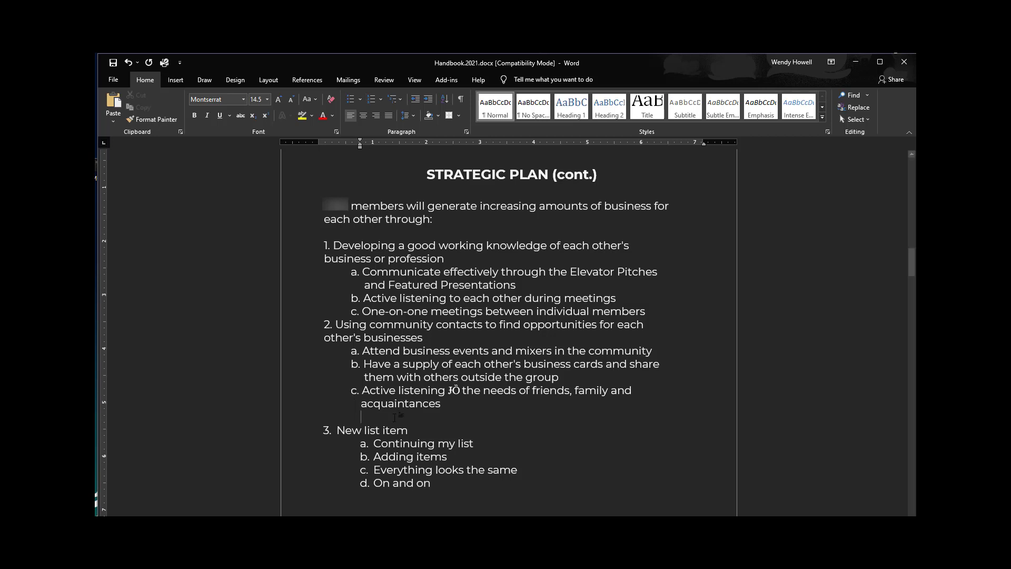
{"action": "key", "text": "BackSpace"}
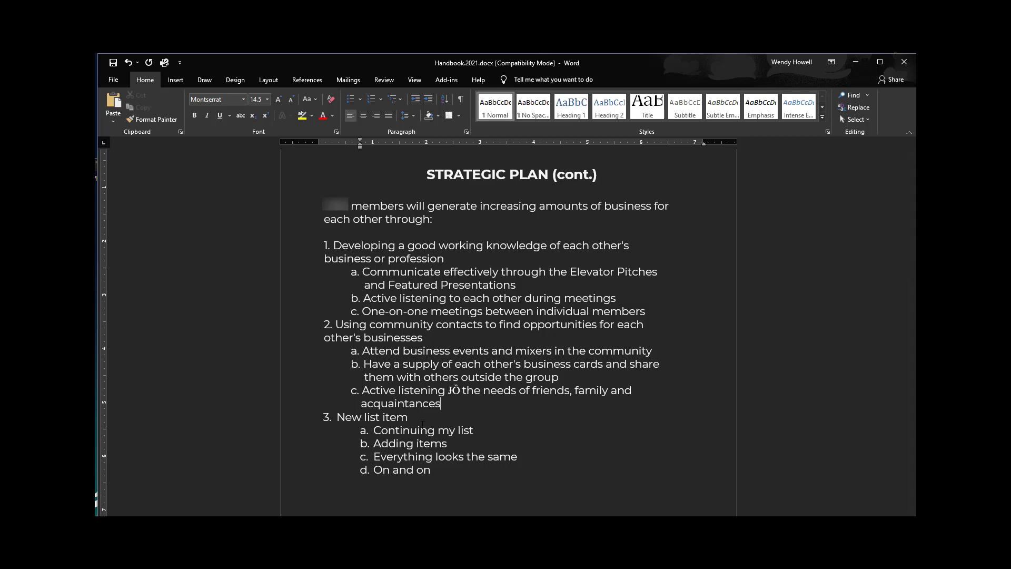